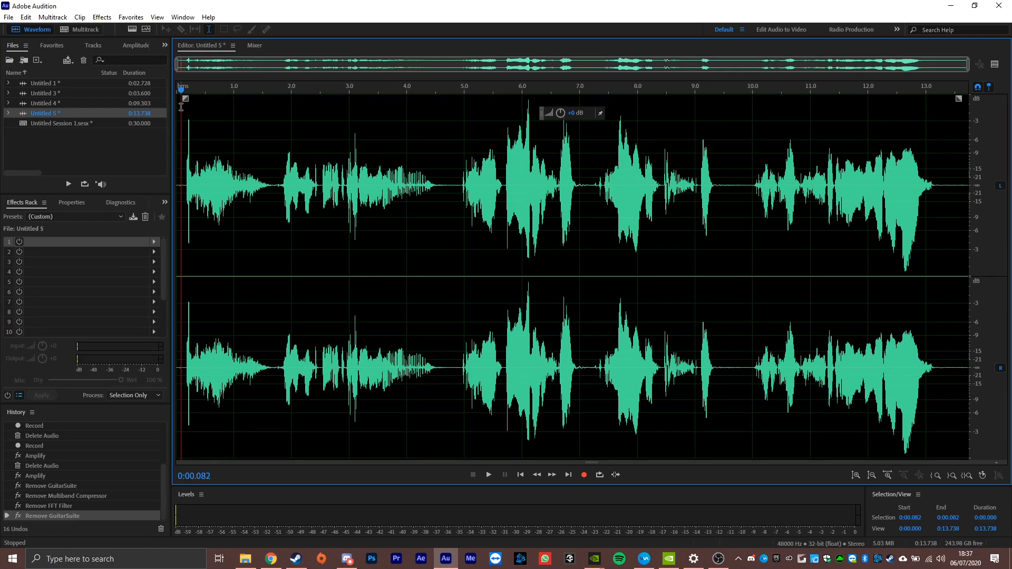
- Play the dry recording and add Guitar Suite to rack slot 1 with 100% compression, 30% Garage Fuzz and the Special Fx: Glassy High End amplifier
{"action": "key", "text": "space"}
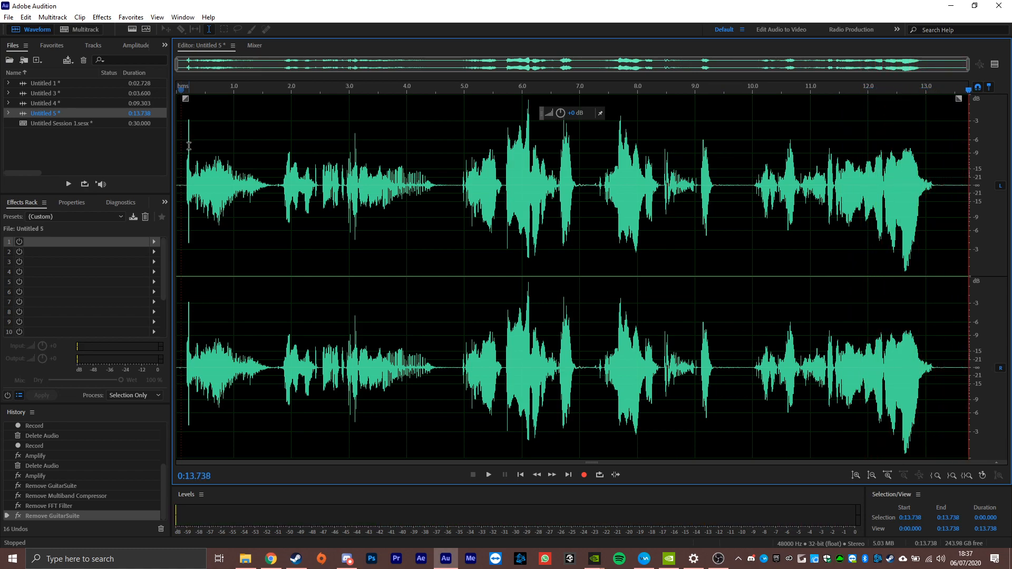
{"action": "left_click", "coordinate": [156, 243]}
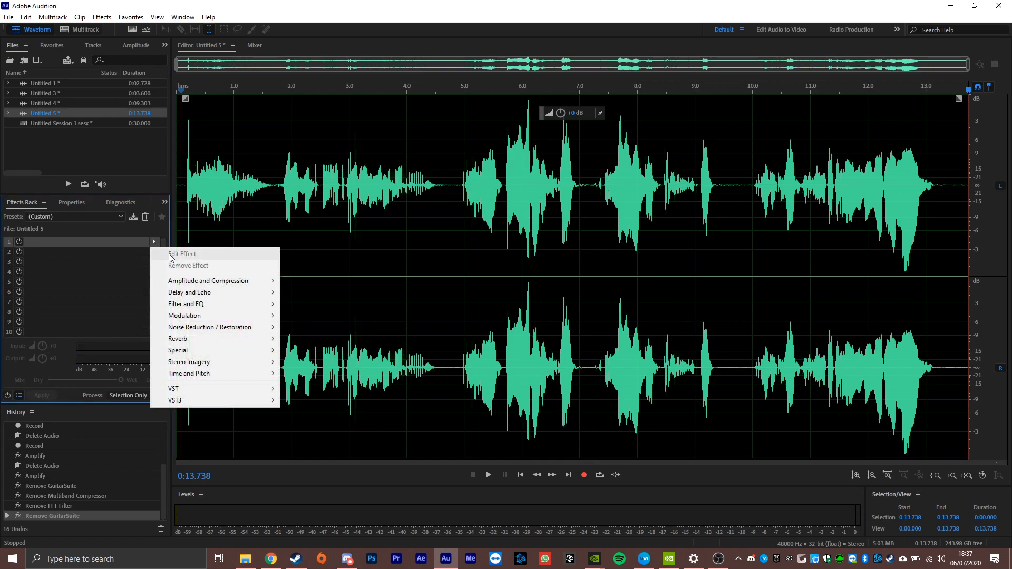
{"action": "mouse_move", "coordinate": [214, 351]}
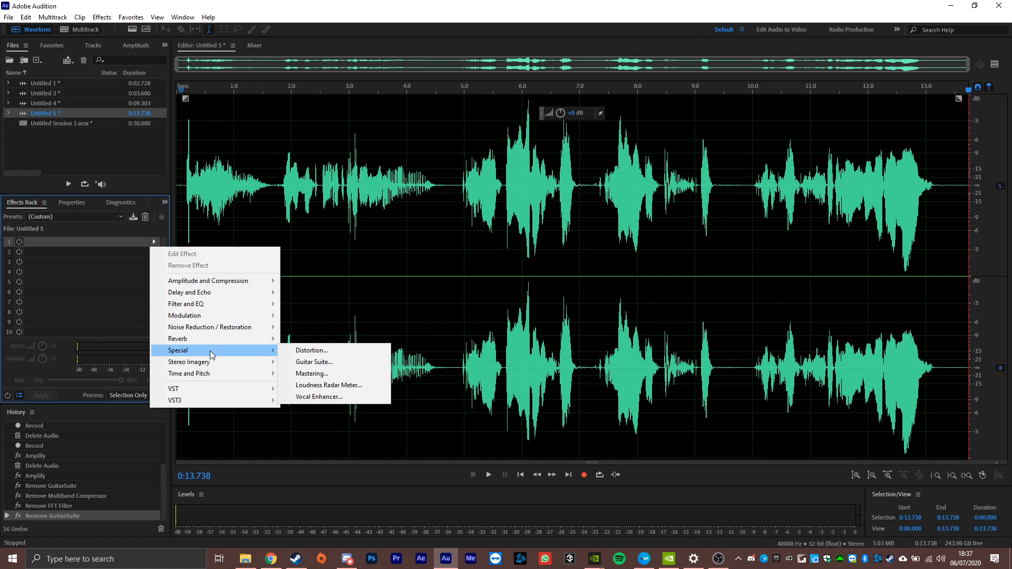
{"action": "left_click", "coordinate": [311, 363]}
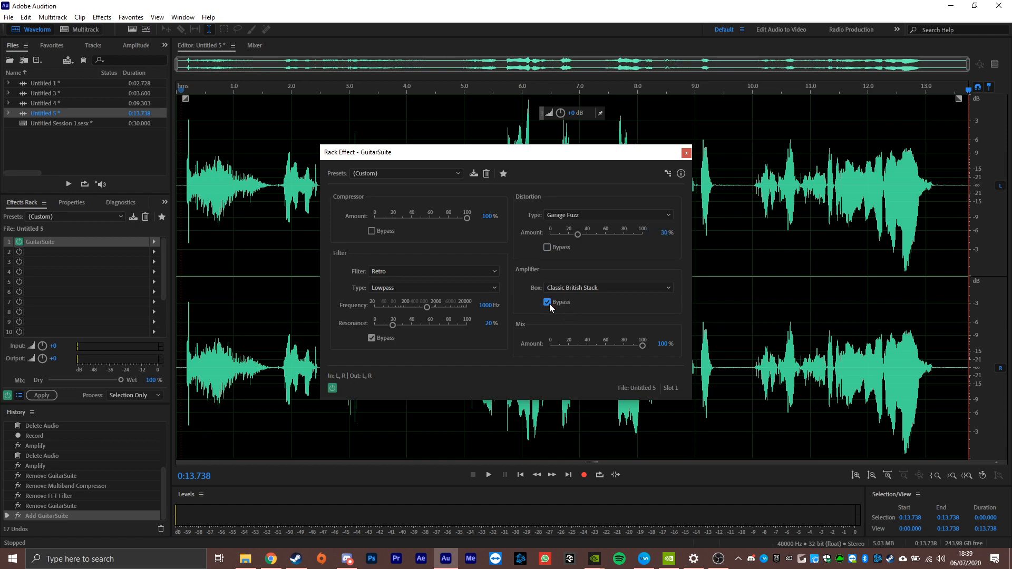
{"action": "left_click", "coordinate": [576, 289]}
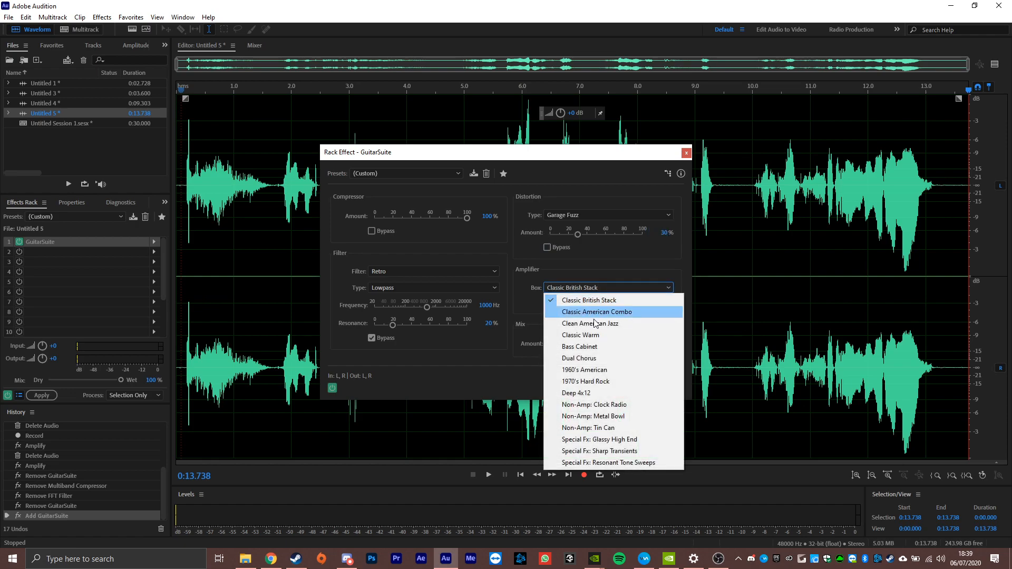
{"action": "left_click", "coordinate": [648, 441]}
- Preview the opening of the recording with the first Guitar Suite effect active
{"action": "left_click", "coordinate": [179, 209]}
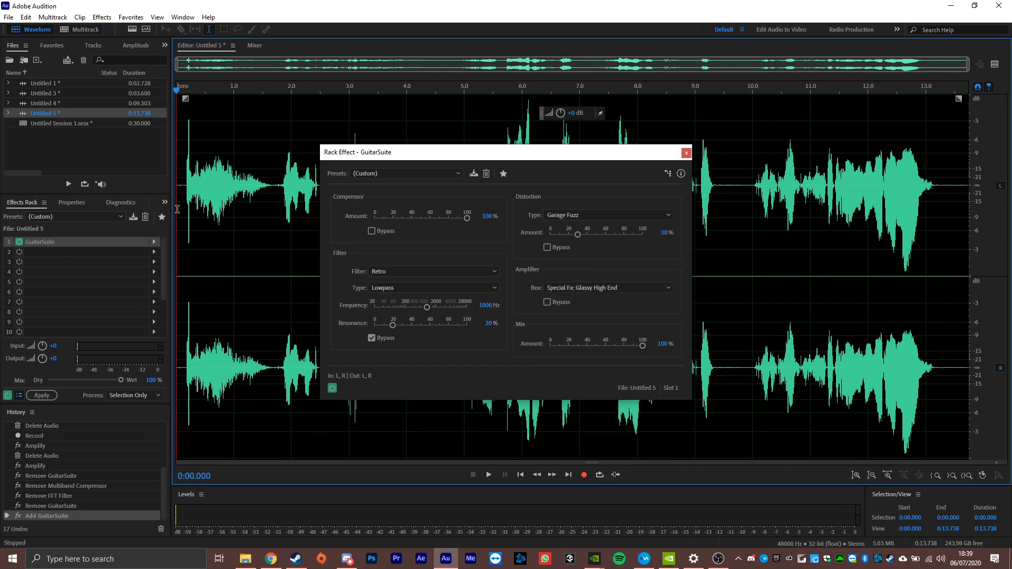
{"action": "key", "text": "space"}
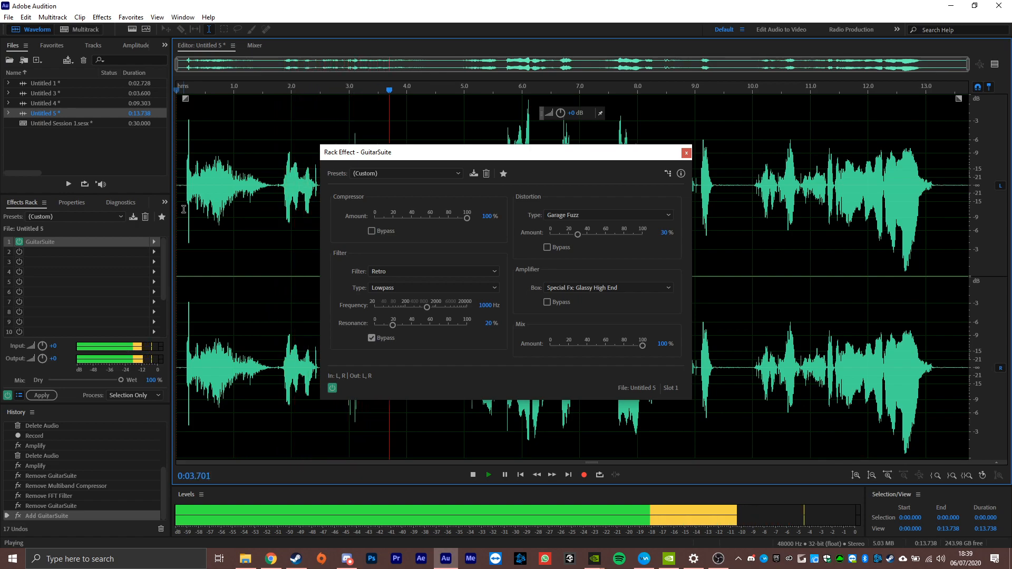
{"action": "key", "text": "space"}
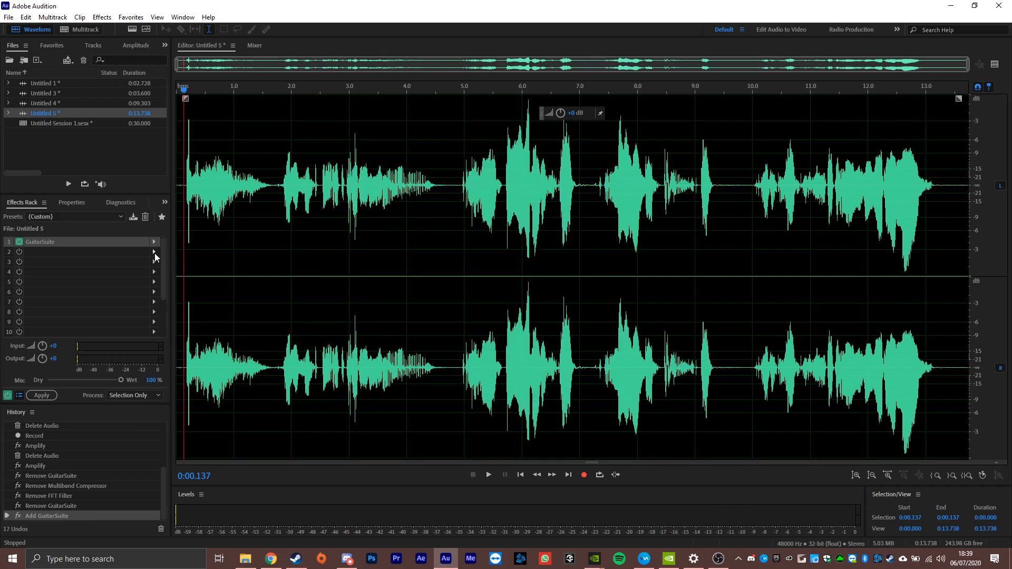
- Add an FFT Filter in rack slot 2 and boost the frequencies below about 100 Hz by about 7 dB
{"action": "left_click", "coordinate": [153, 252]}
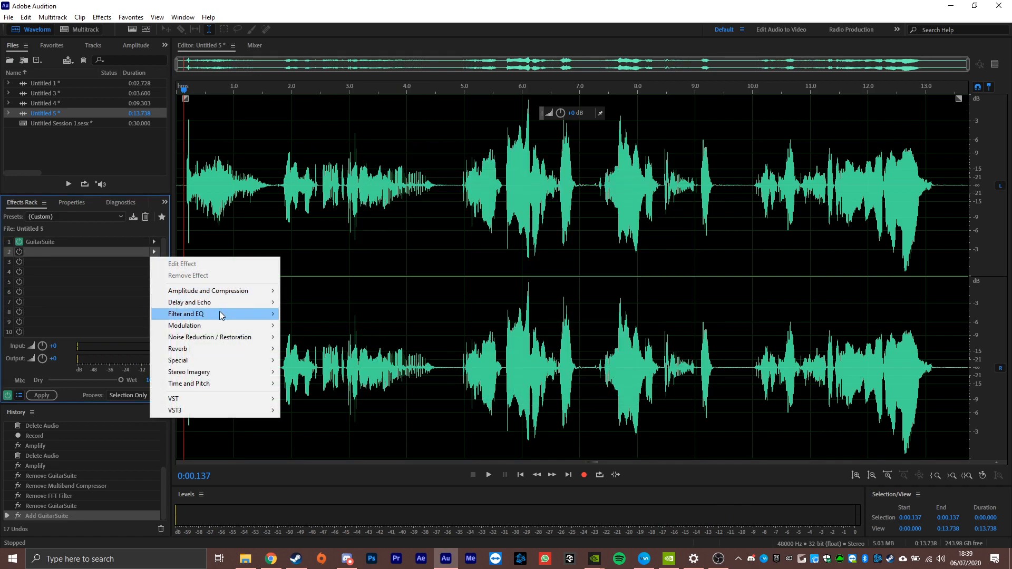
{"action": "mouse_move", "coordinate": [221, 319]}
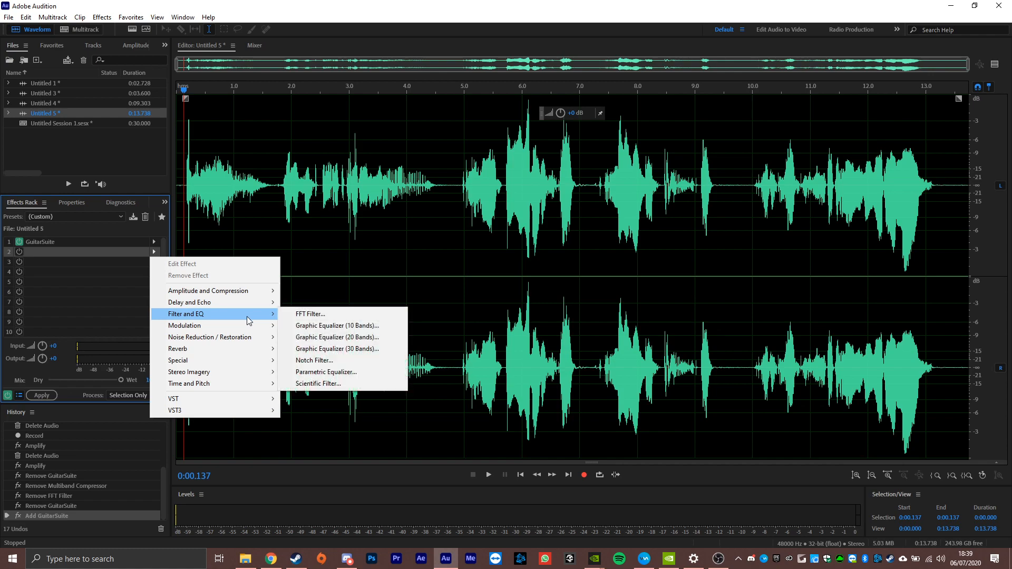
{"action": "left_click", "coordinate": [287, 314]}
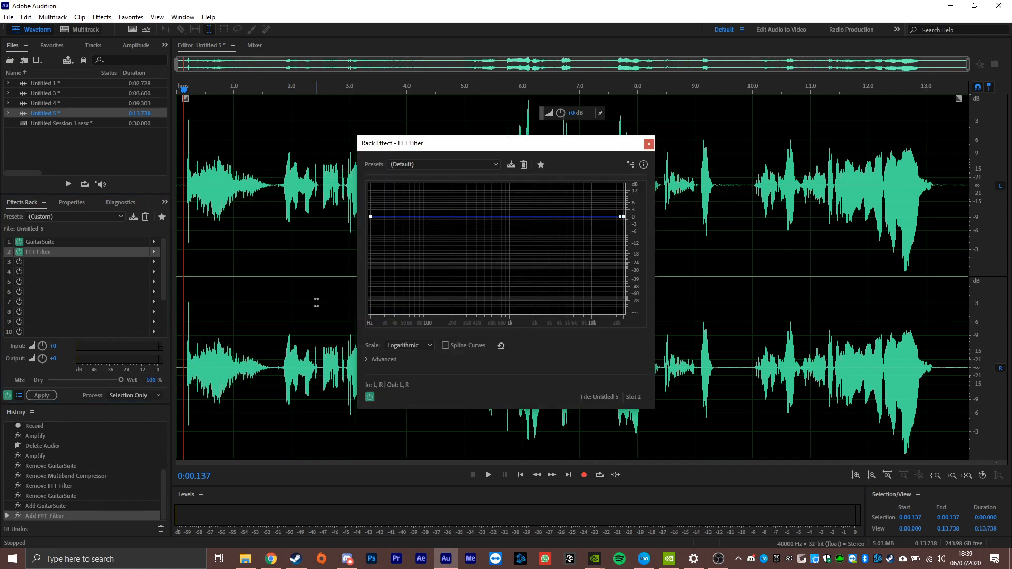
{"action": "left_click", "coordinate": [381, 217]}
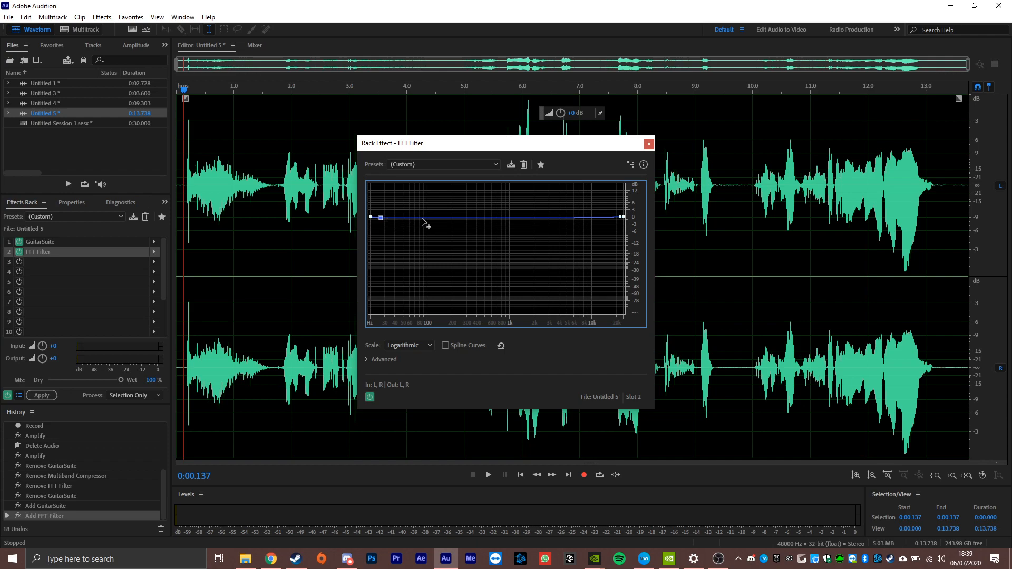
{"action": "left_click_drag", "start_coordinate": [421, 220], "coordinate": [380, 206]}
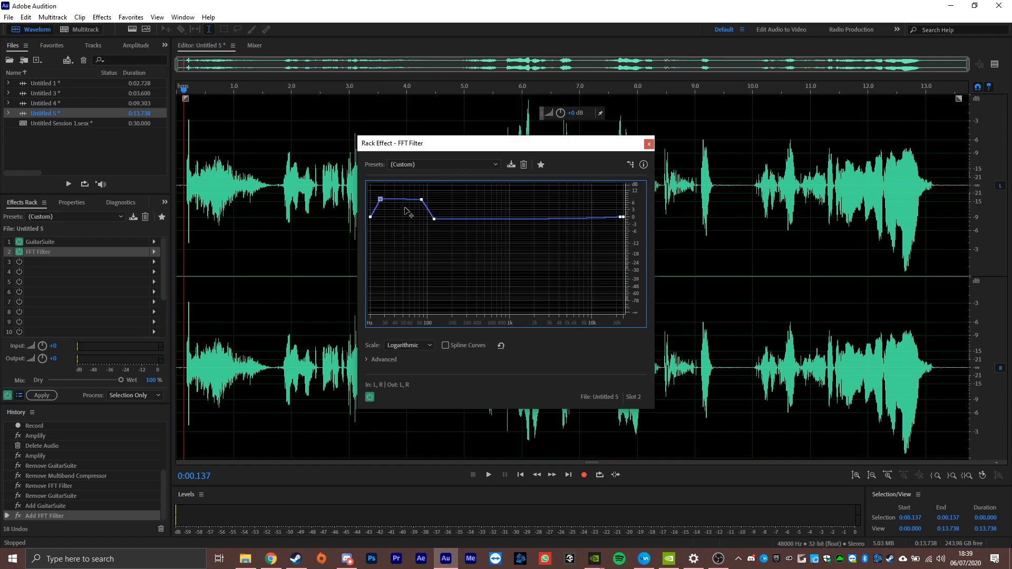
- Preview the opening of the recording with the FFT Filter's bass boost added
{"action": "left_click", "coordinate": [183, 200]}
{"action": "key", "text": "space"}
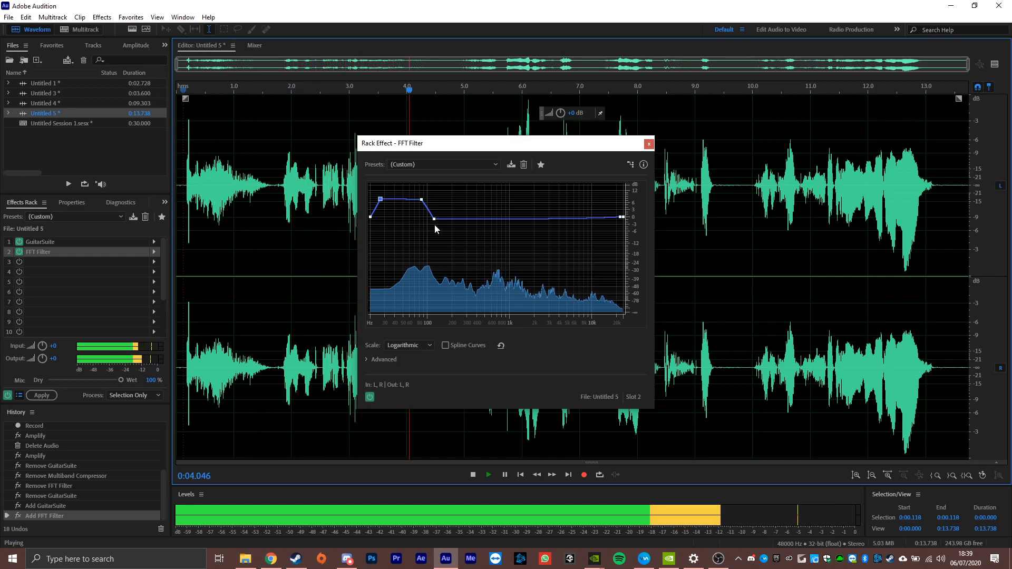
{"action": "key", "text": "space"}
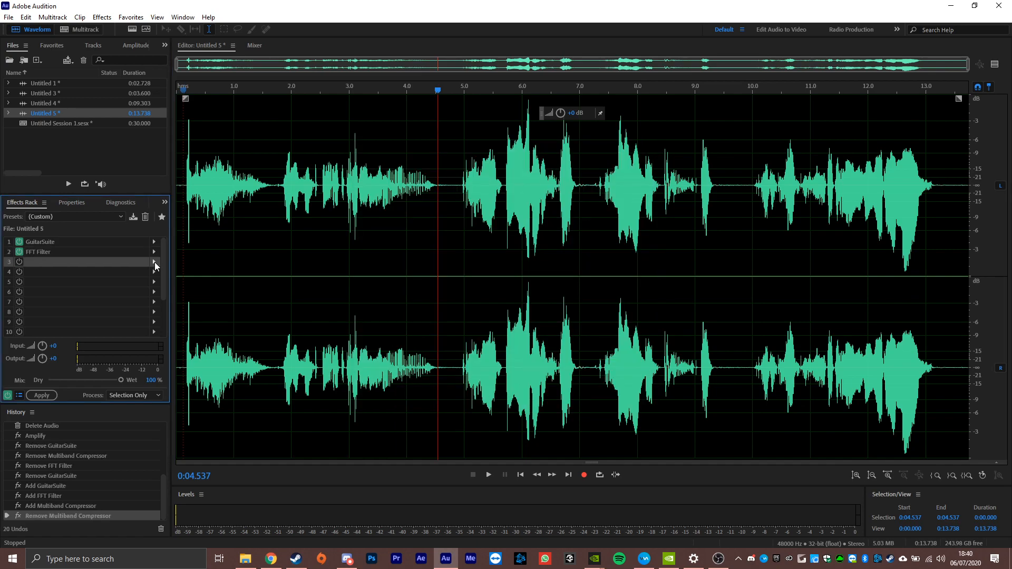
- Add a Multiband Compressor in rack slot 3 using the Tighter Bass preset
{"action": "left_click", "coordinate": [154, 261]}
{"action": "mouse_move", "coordinate": [195, 306]}
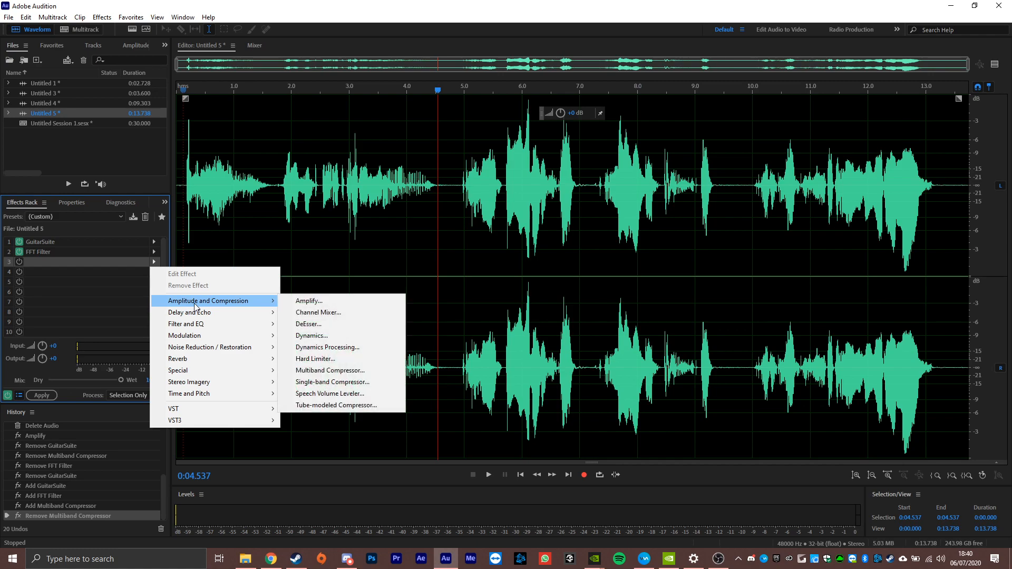
{"action": "left_click", "coordinate": [361, 371]}
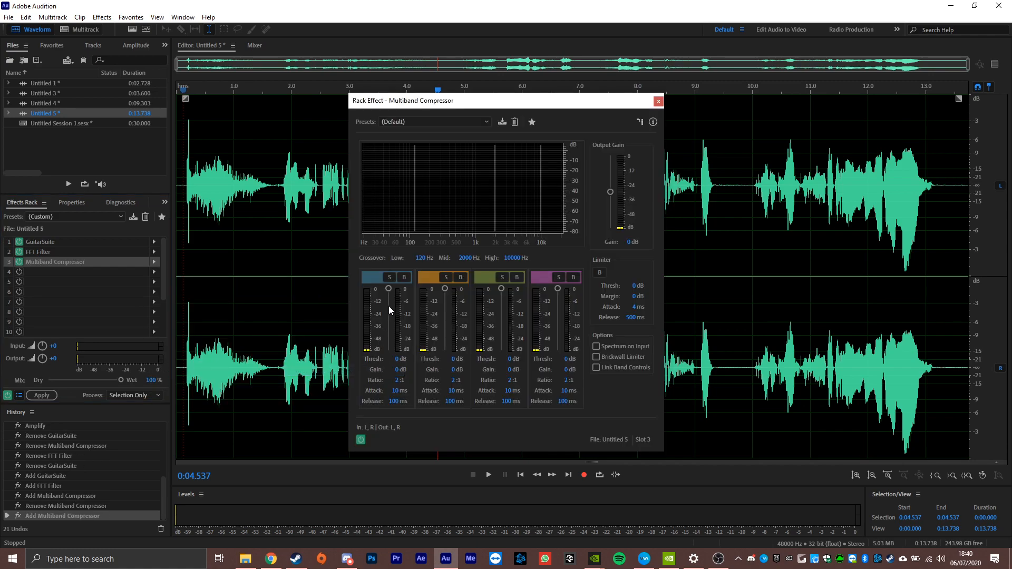
{"action": "left_click", "coordinate": [399, 122]}
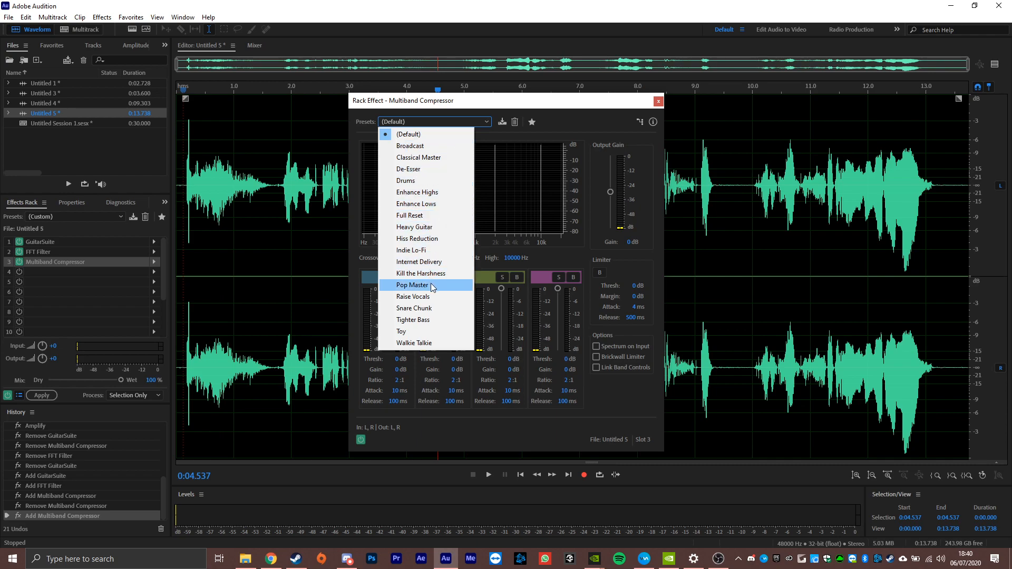
{"action": "left_click", "coordinate": [429, 321]}
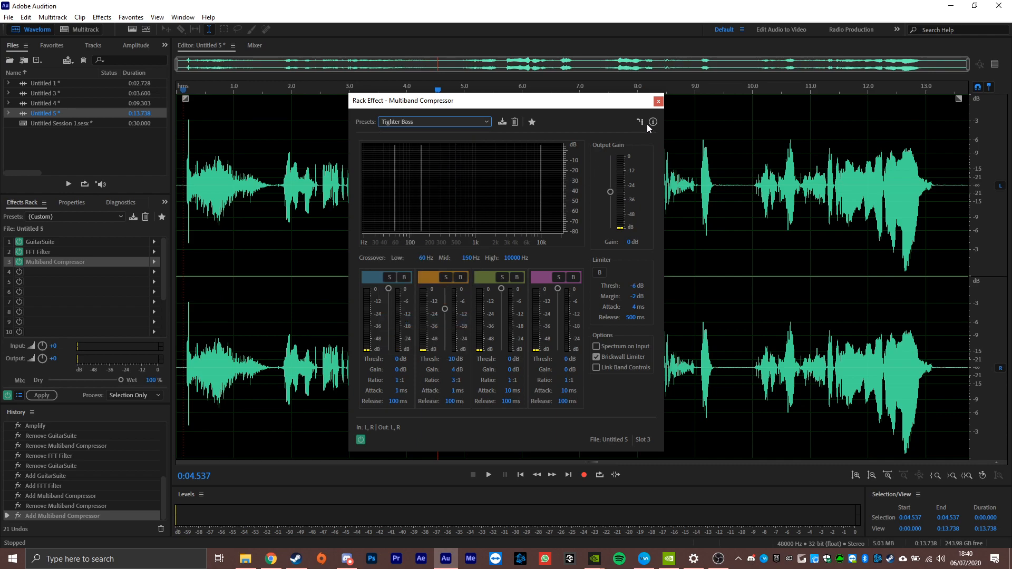
- Preview the recording's opening with the Multiband Compressor active and close the effect's settings
{"action": "left_click", "coordinate": [180, 217]}
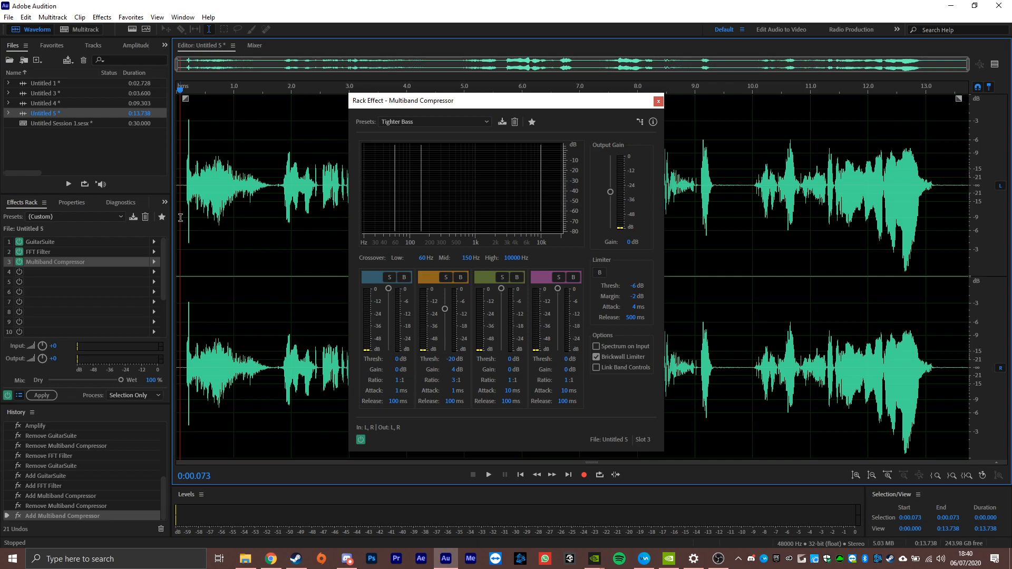
{"action": "key", "text": "space"}
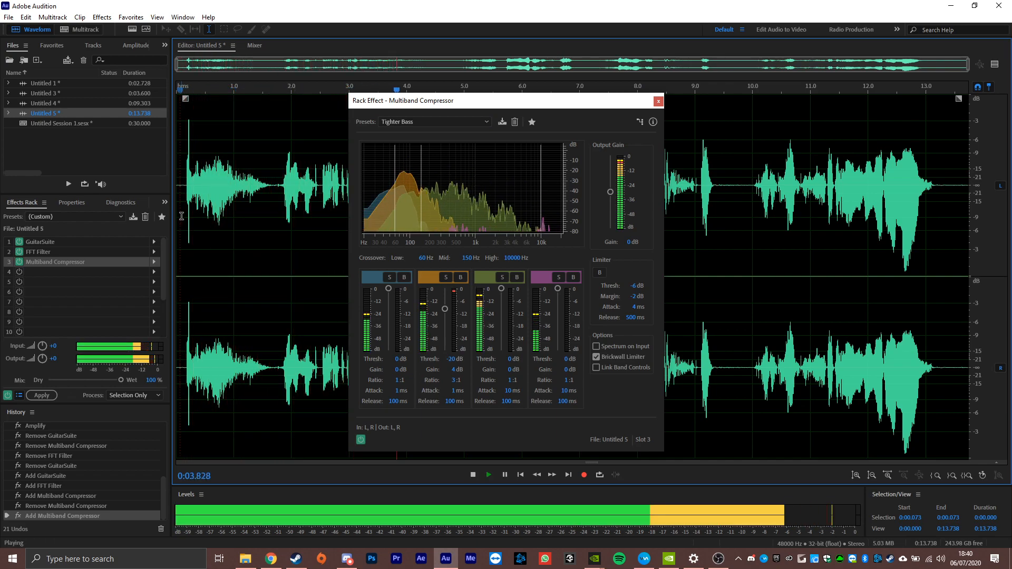
{"action": "key", "text": "space"}
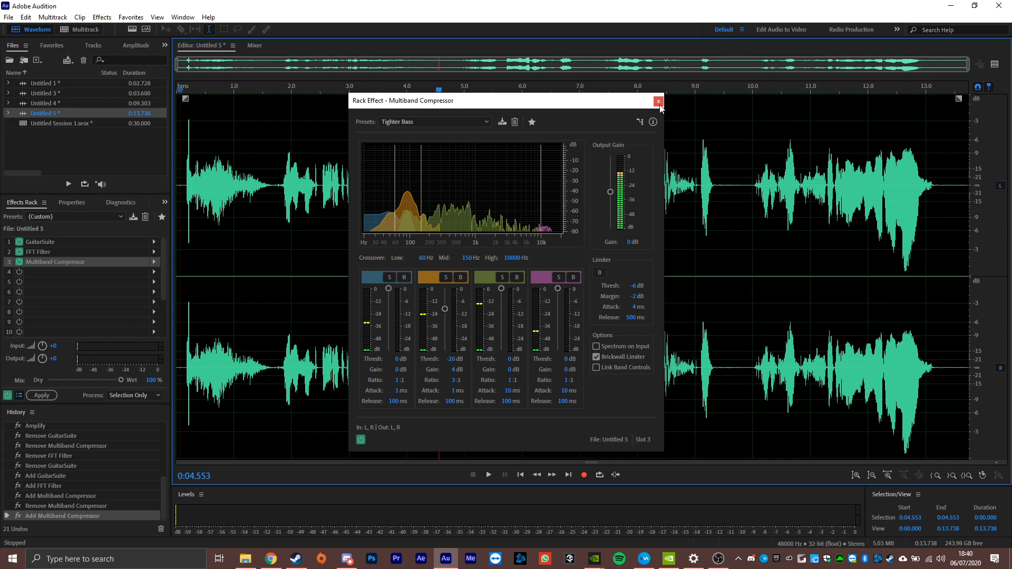
{"action": "left_click", "coordinate": [659, 102]}
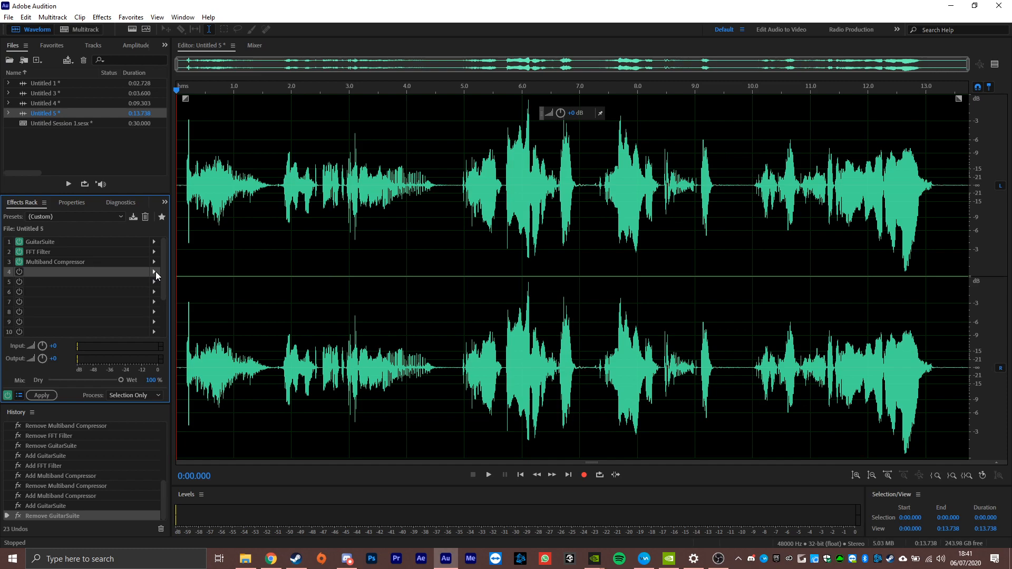
- Add a second Guitar Suite in rack slot 4 with the Bass Cabinet amplifier enabled and the mix amount at 50%
{"action": "left_click", "coordinate": [154, 271]}
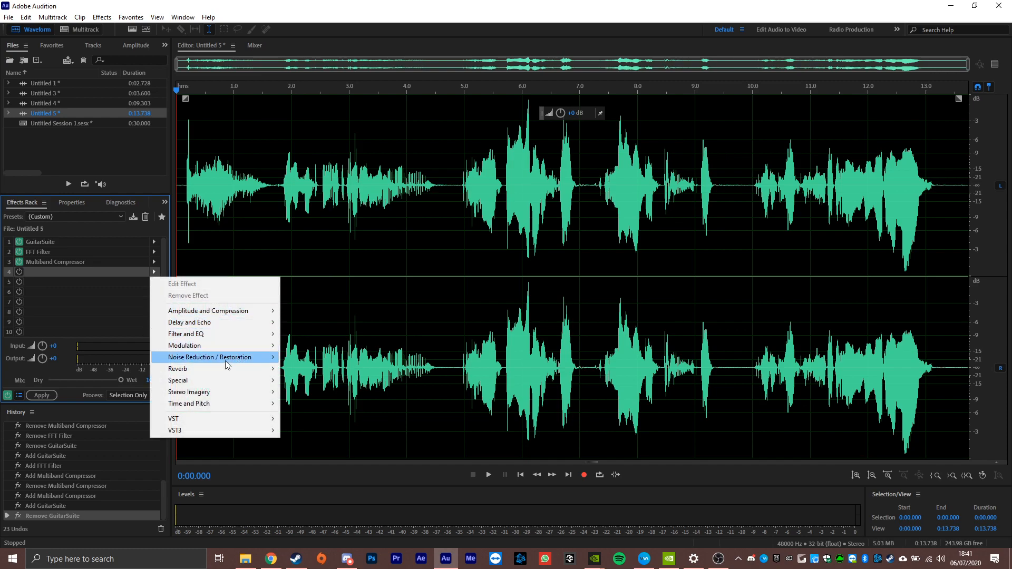
{"action": "mouse_move", "coordinate": [223, 383]}
{"action": "left_click", "coordinate": [312, 393]}
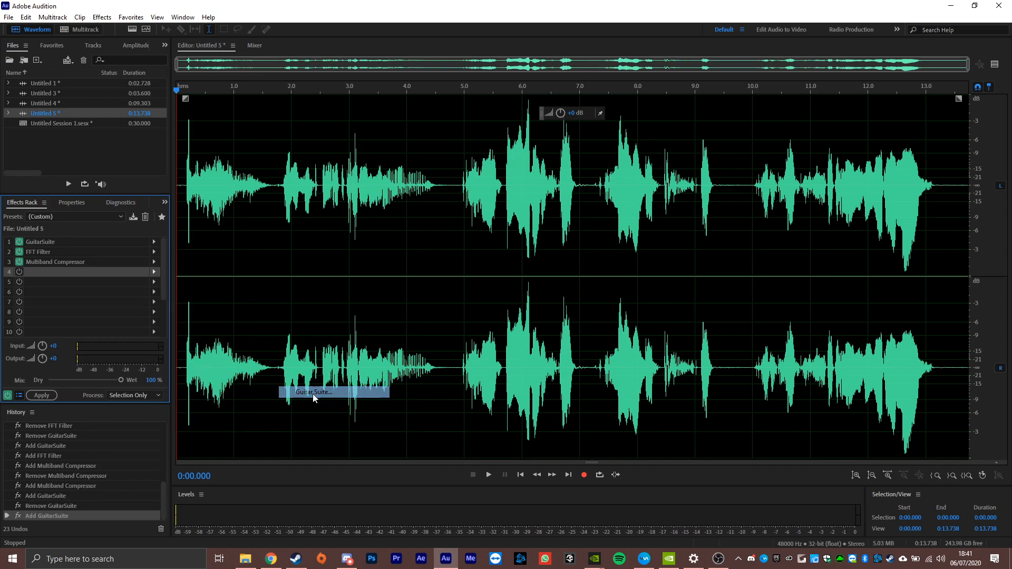
{"action": "left_click", "coordinate": [548, 304]}
{"action": "left_click", "coordinate": [570, 288]}
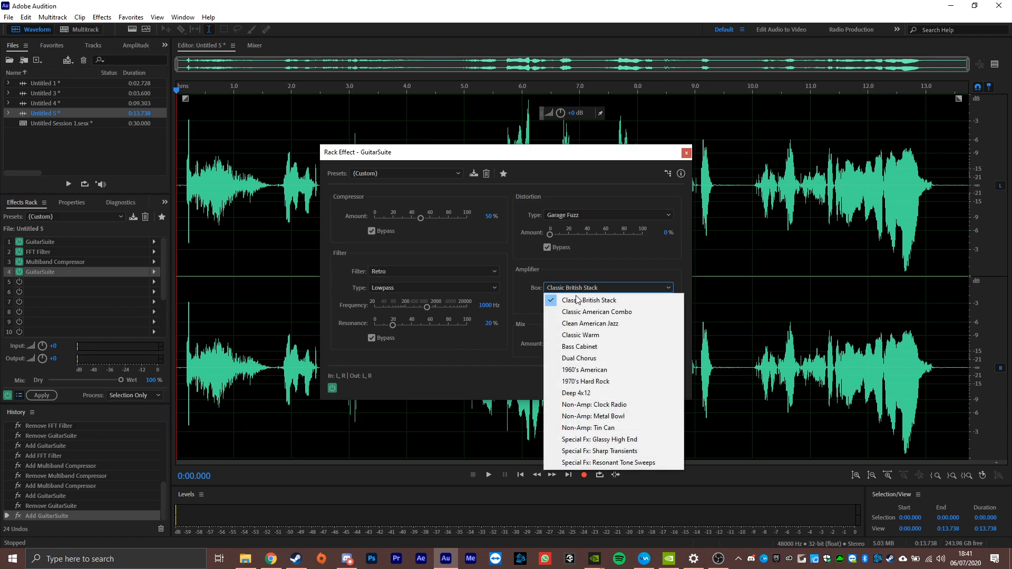
{"action": "left_click", "coordinate": [594, 347]}
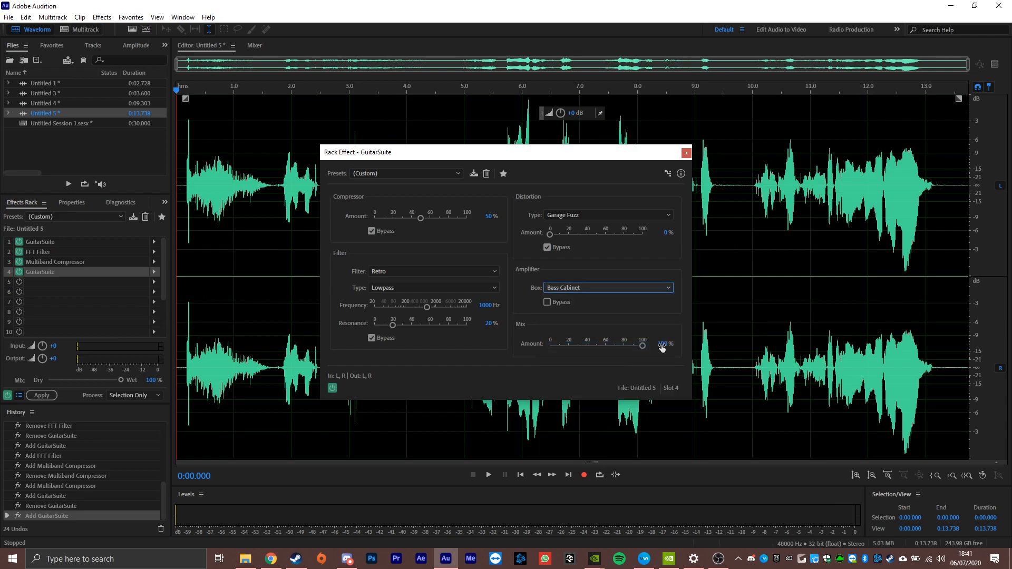
{"action": "left_click_drag", "start_coordinate": [662, 345], "coordinate": [632, 349]}
- Preview the recording's opening with the second Guitar Suite active and close its settings
{"action": "left_click", "coordinate": [181, 346]}
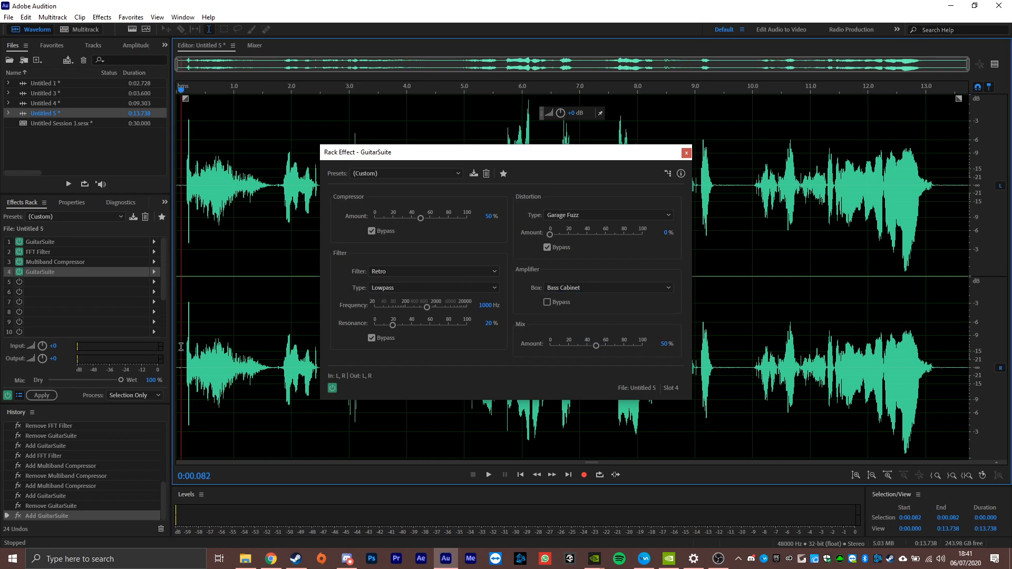
{"action": "key", "text": "space"}
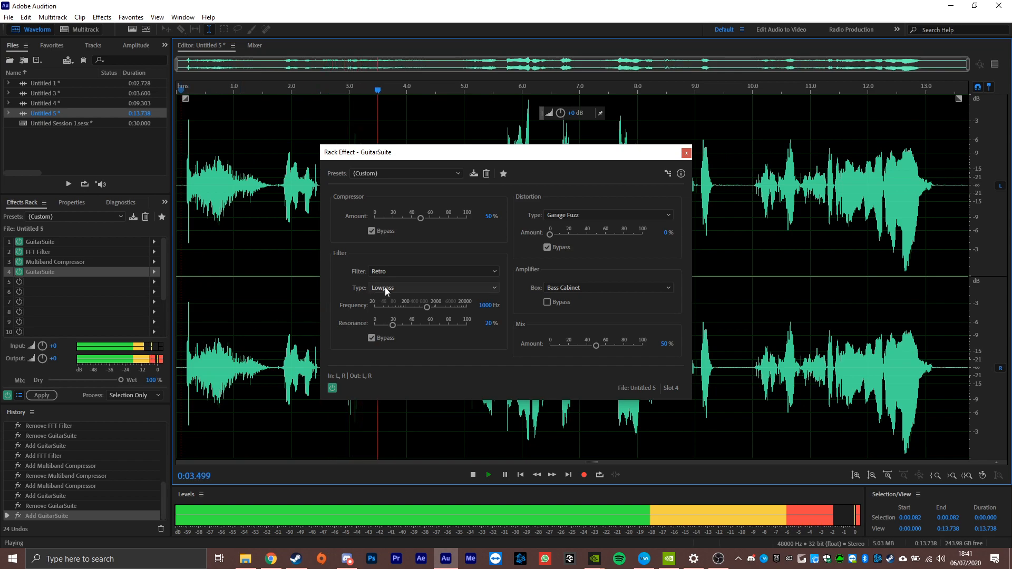
{"action": "key", "text": "space"}
{"action": "left_click", "coordinate": [685, 153]}
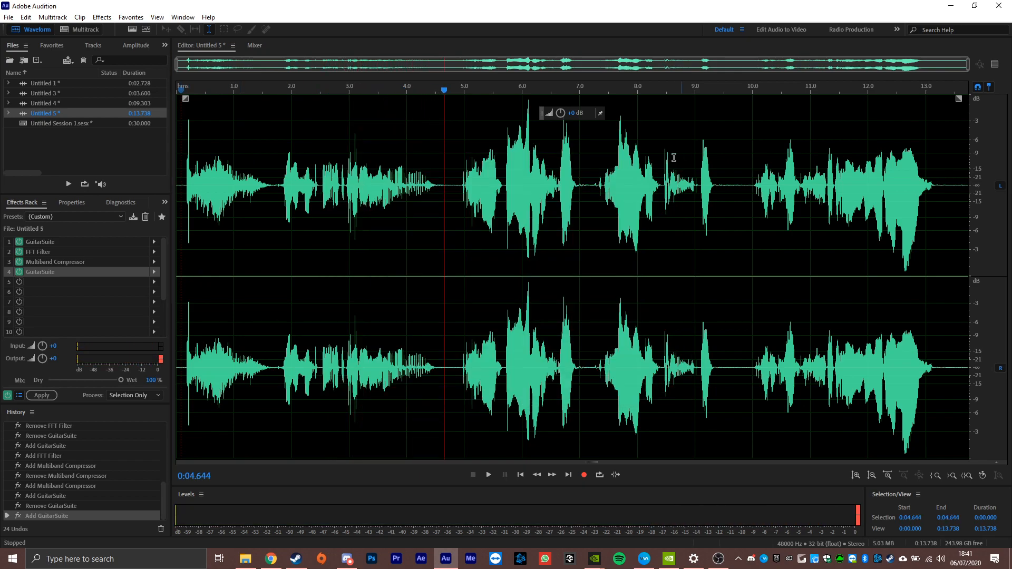
- Play the whole processed recording, and compare its opening with the effects rack bypassed and enabled
{"action": "left_click", "coordinate": [183, 230]}
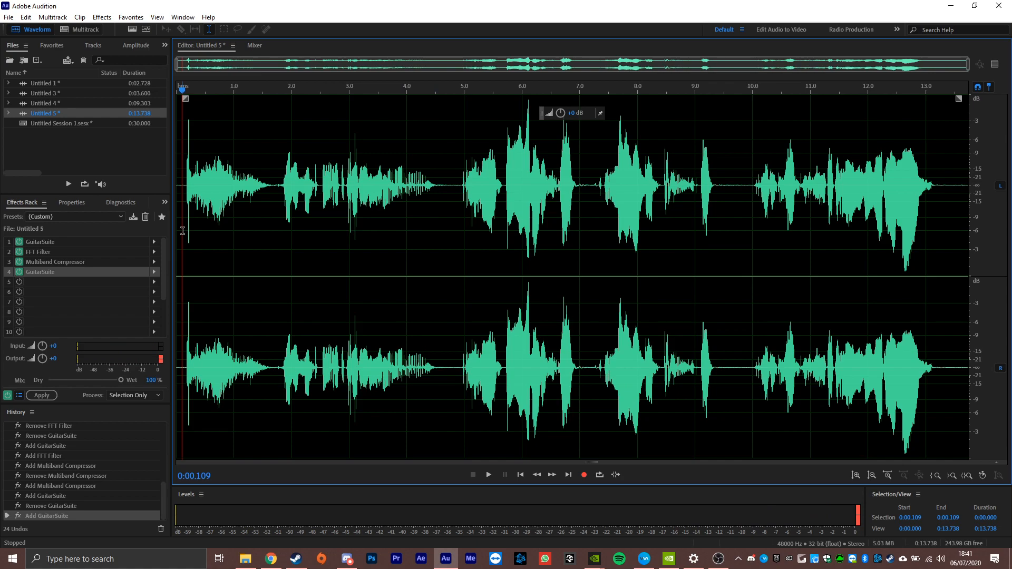
{"action": "key", "text": "space"}
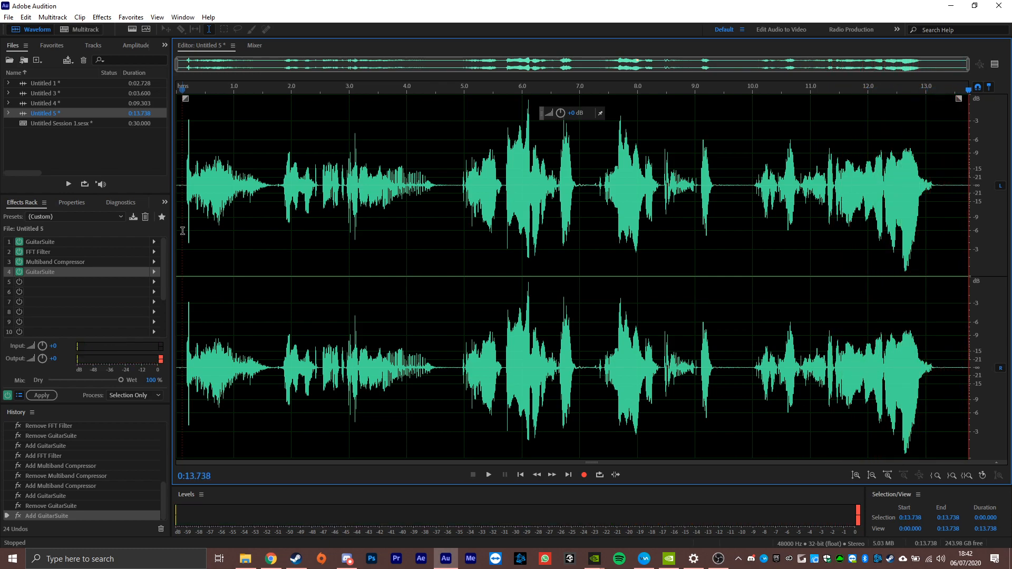
{"action": "key", "text": "space"}
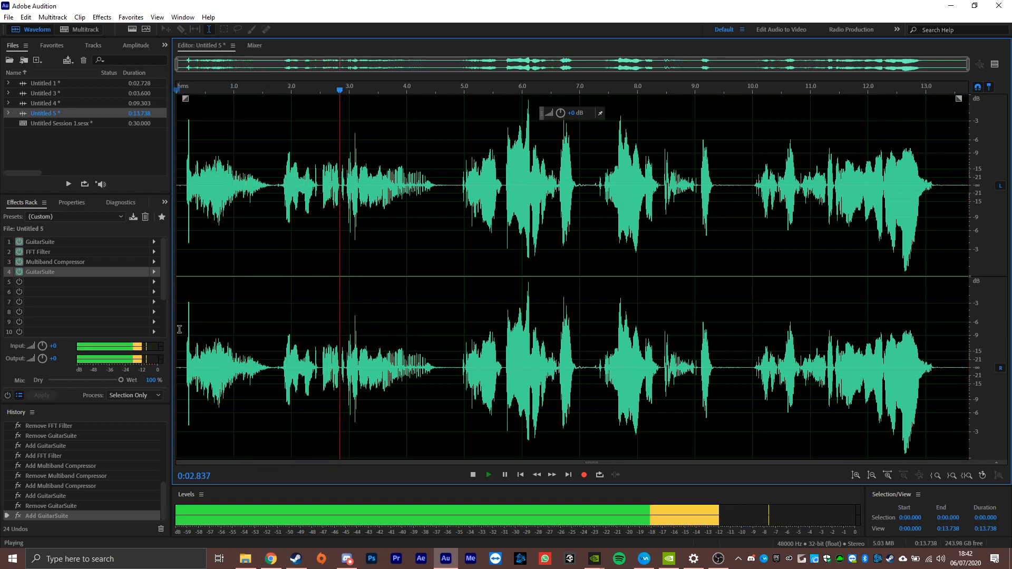
{"action": "key", "text": "space"}
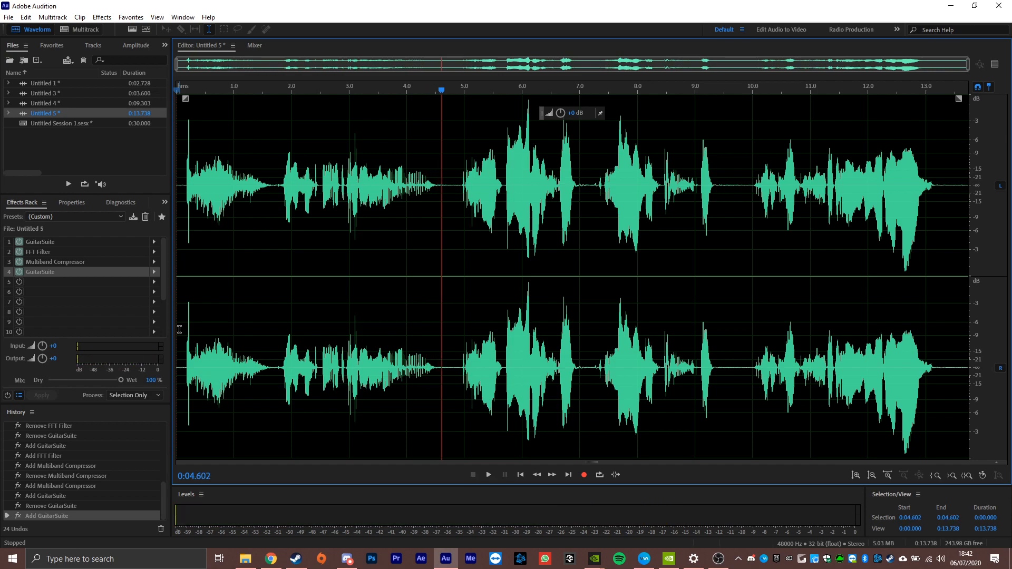
{"action": "key", "text": "Home"}
{"action": "key", "text": "space"}
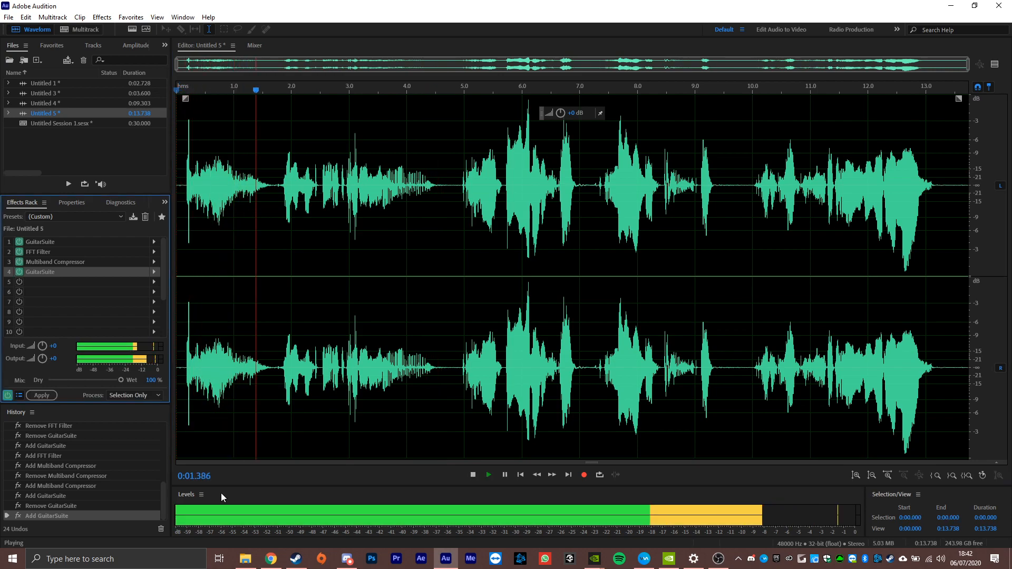